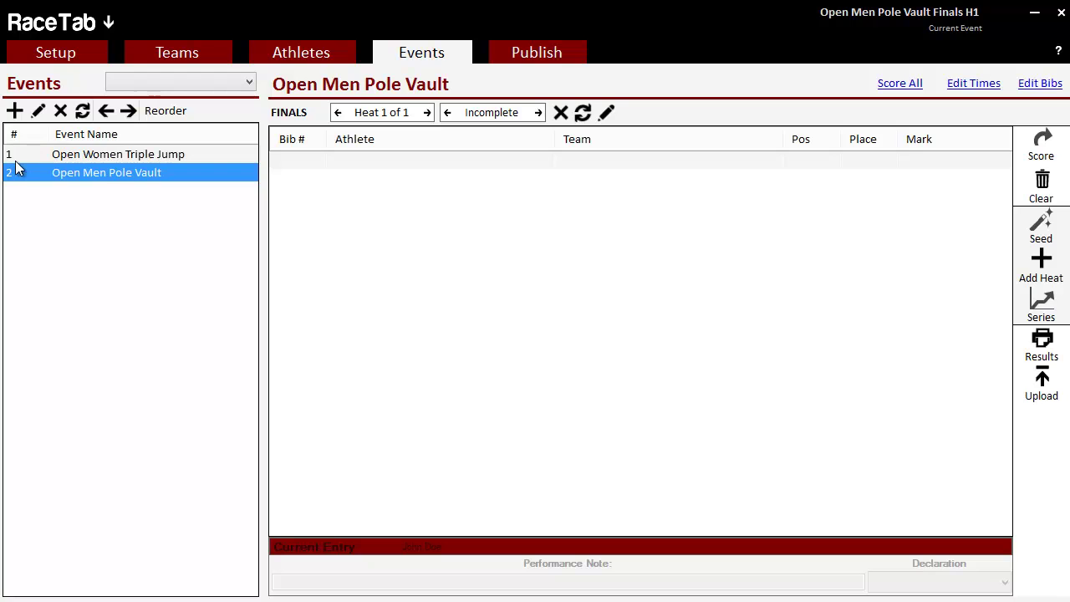
Import the results file 001-1-01.lff from the Downloads folder.
{"action": "left_click", "coordinate": [71, 30]}
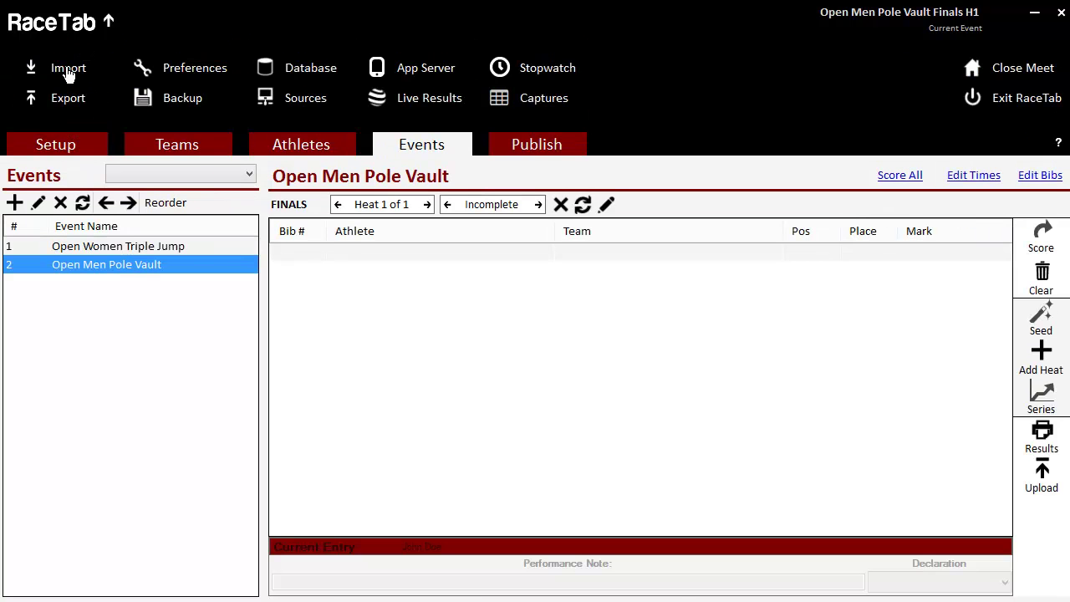
{"action": "left_click", "coordinate": [69, 74]}
{"action": "left_click", "coordinate": [220, 171]}
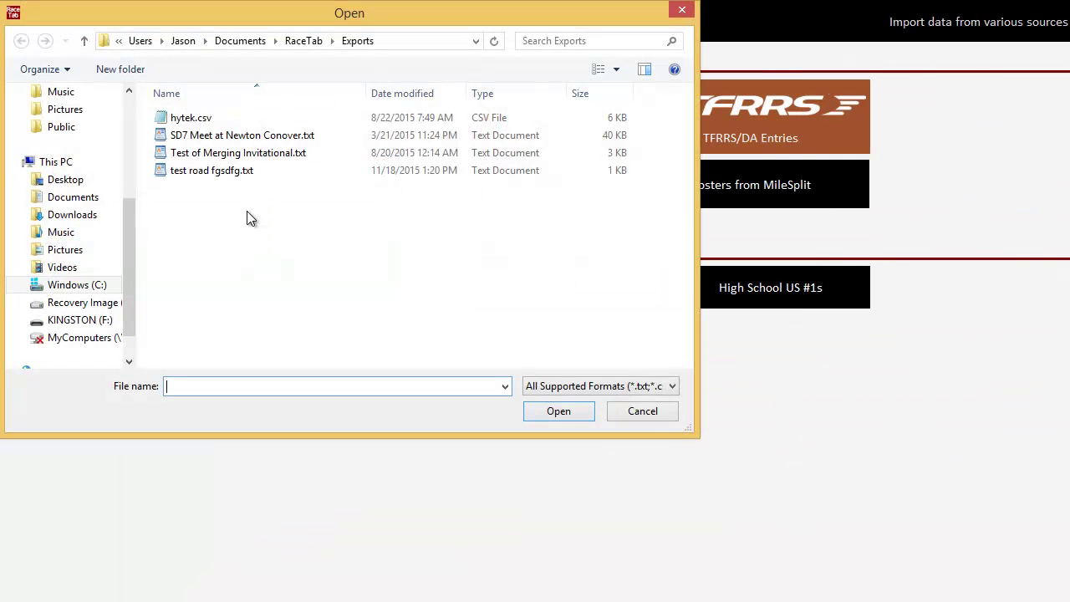
{"action": "left_click", "coordinate": [72, 214]}
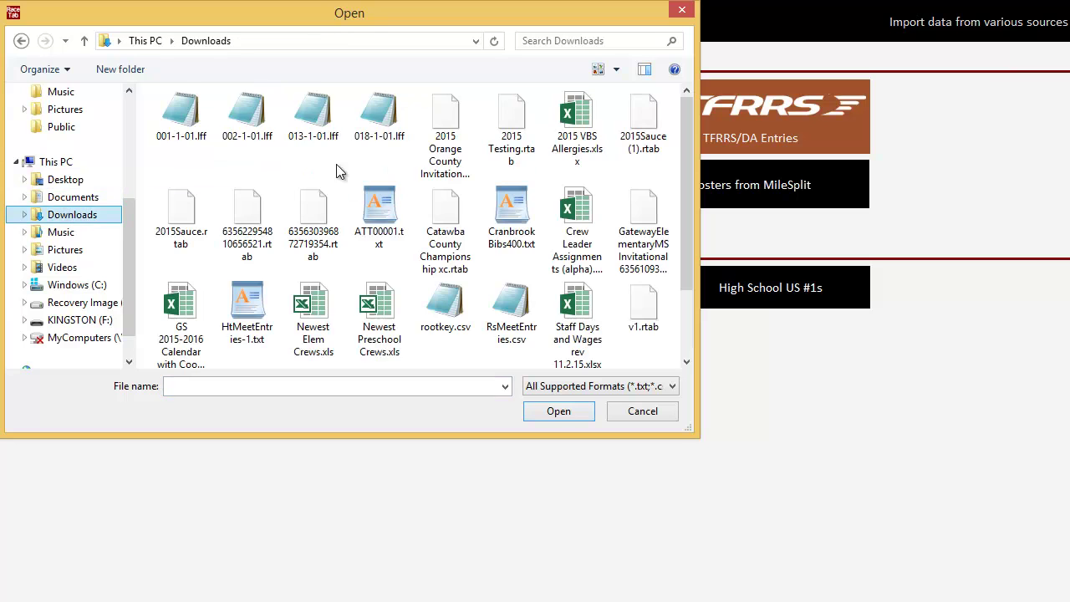
{"action": "double_click", "coordinate": [186, 130]}
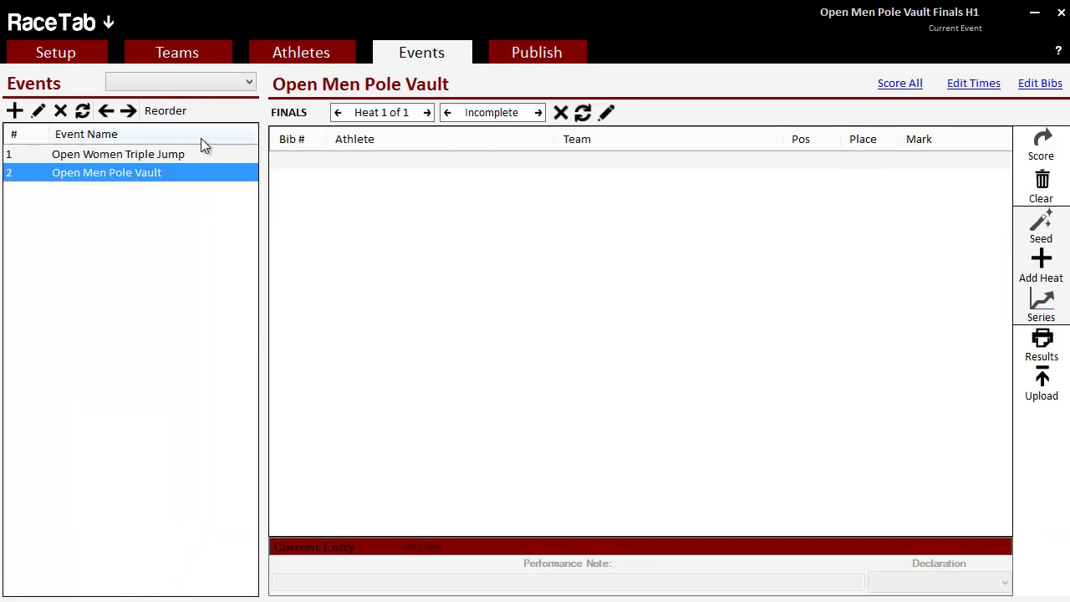
Import the second results file, 002-1-01.lff, from the Downloads folder.
{"action": "left_click", "coordinate": [33, 23]}
{"action": "left_click", "coordinate": [70, 73]}
{"action": "left_click", "coordinate": [185, 183]}
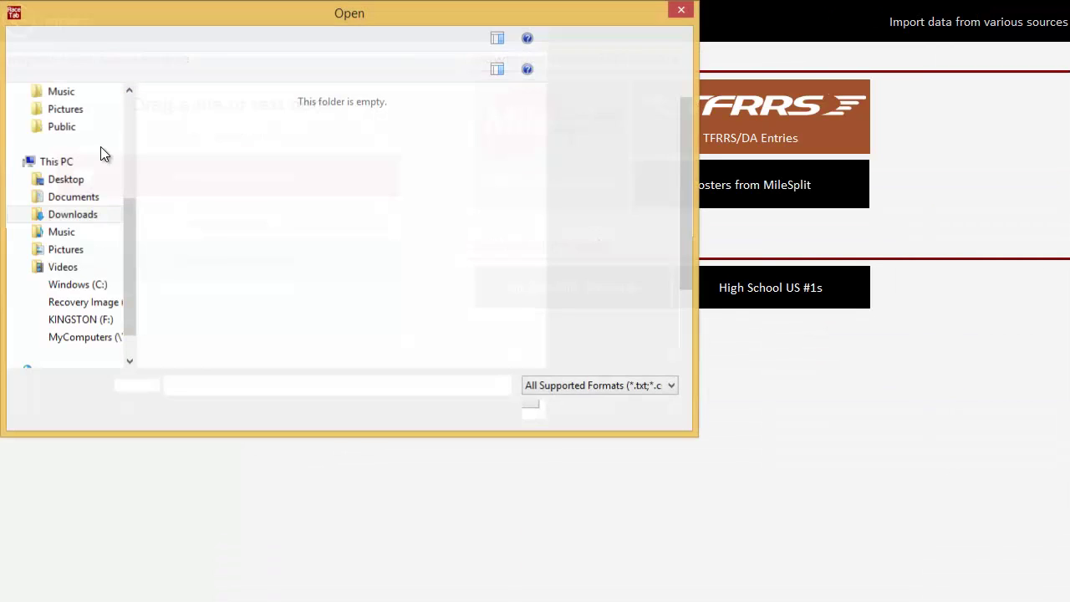
{"action": "double_click", "coordinate": [240, 135]}
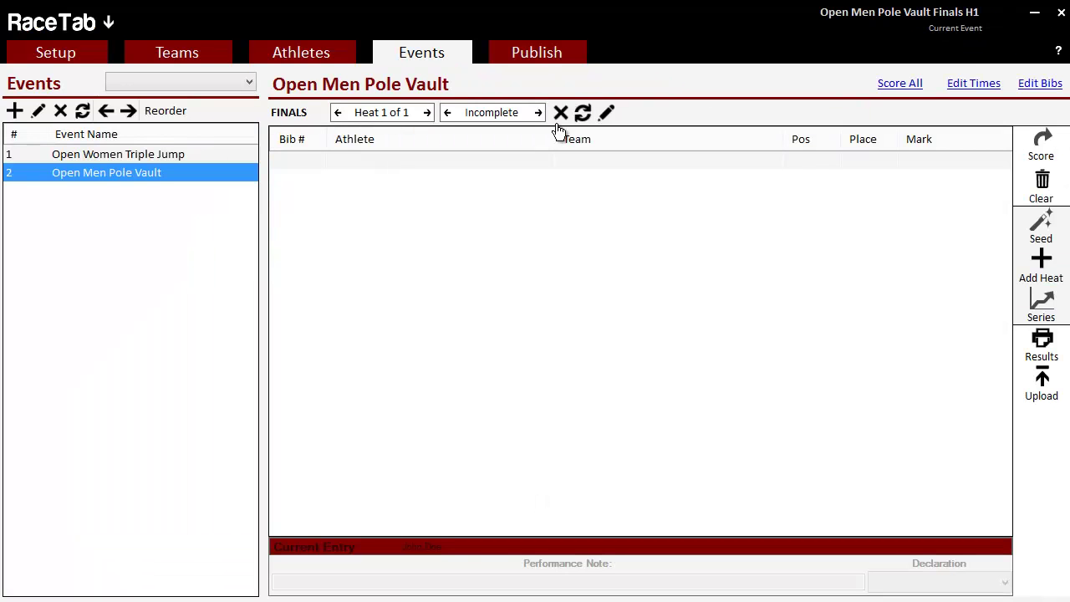
Refresh the heat and review the imported results of Open Women Triple Jump and Open Men Pole Vault.
{"action": "left_click", "coordinate": [587, 109]}
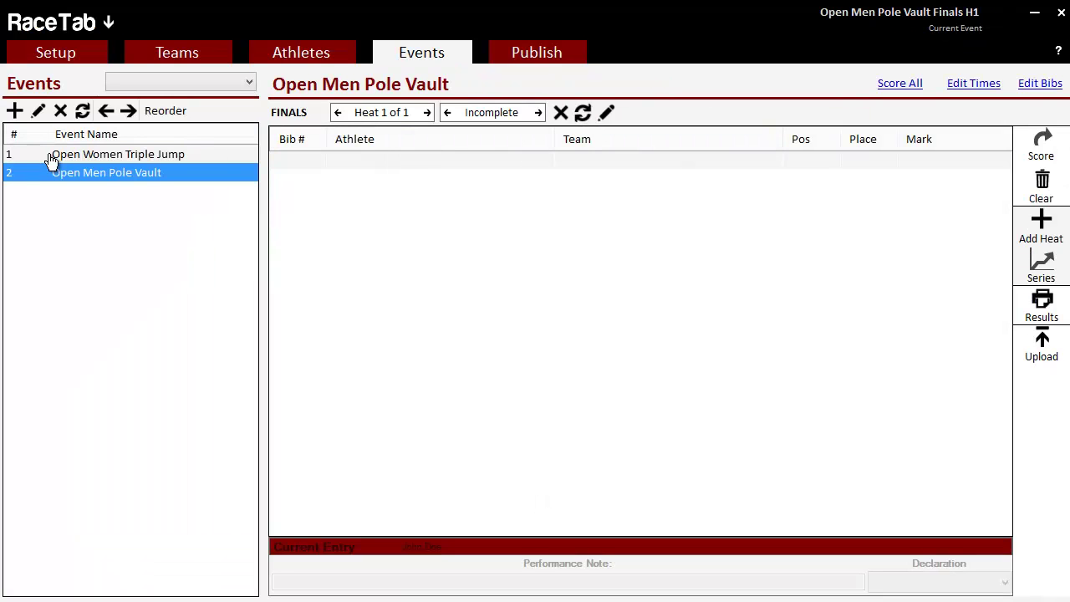
{"action": "left_click", "coordinate": [188, 154]}
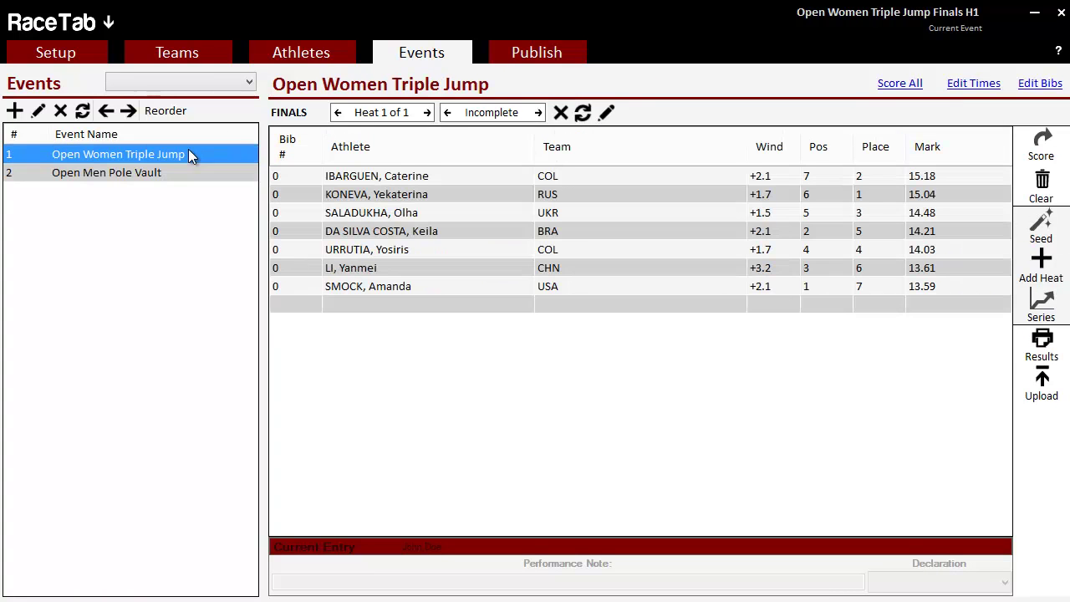
{"action": "left_click", "coordinate": [146, 174]}
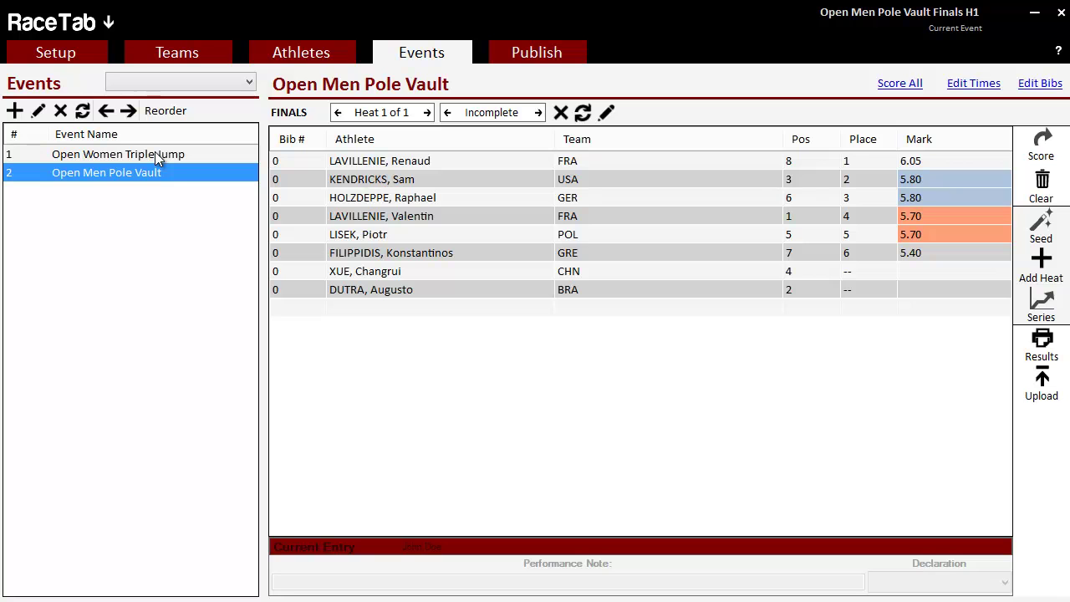
In the Open Women Triple Jump field series, enter 13.75 as Attempt 4 for the athlete in position 1.
{"action": "left_click", "coordinate": [156, 155]}
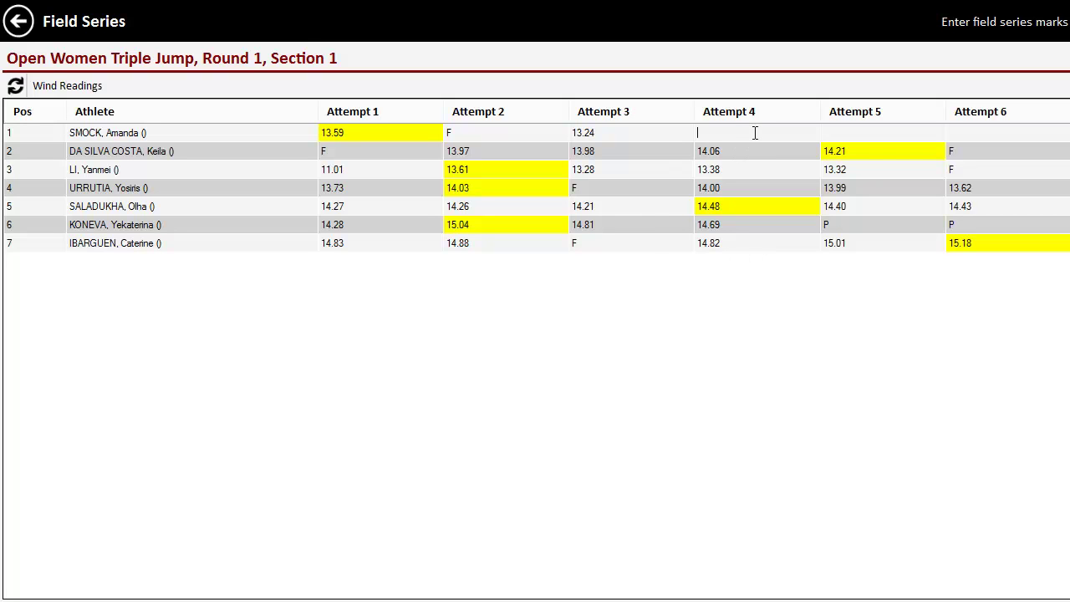
{"action": "type", "text": "13.75"}
{"action": "key", "text": "Return"}
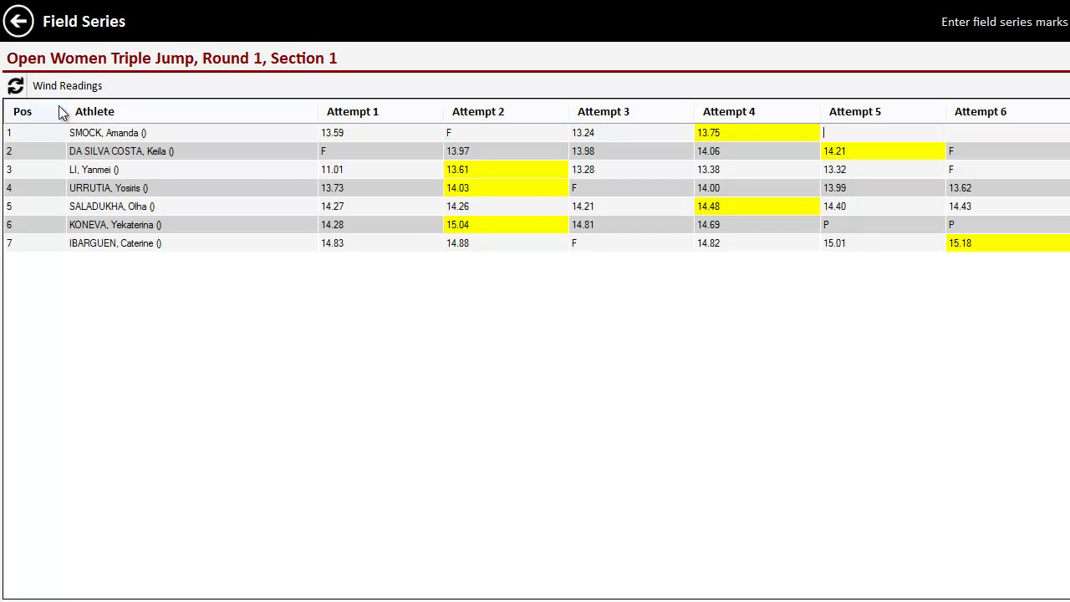
{"action": "left_click", "coordinate": [18, 25]}
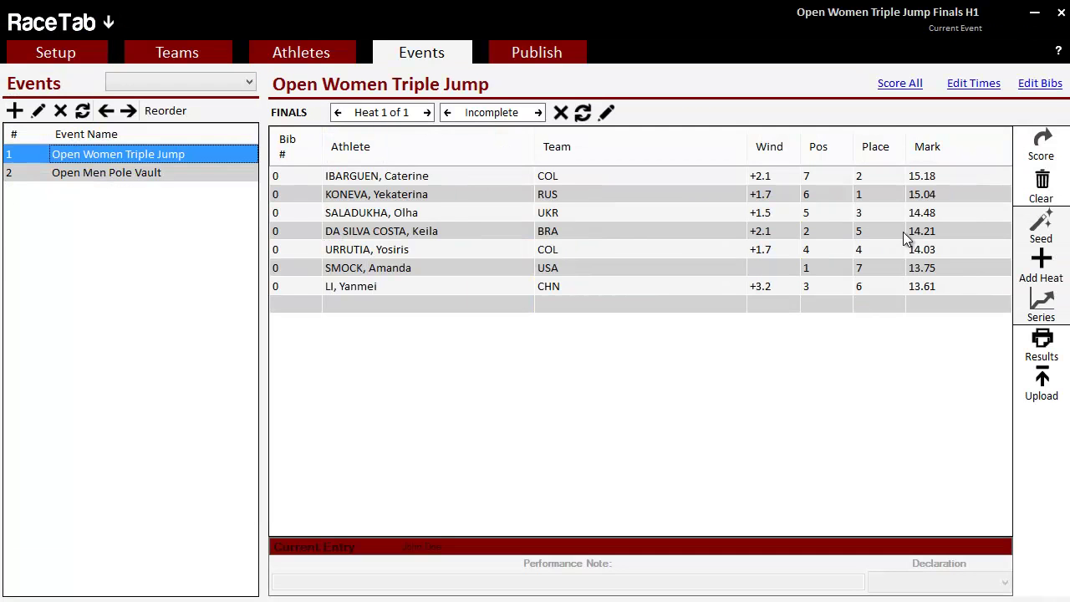
Examine the position 1 athlete's updated mark and the wind readings in the Open Women Triple Jump field series.
{"action": "left_click", "coordinate": [953, 266]}
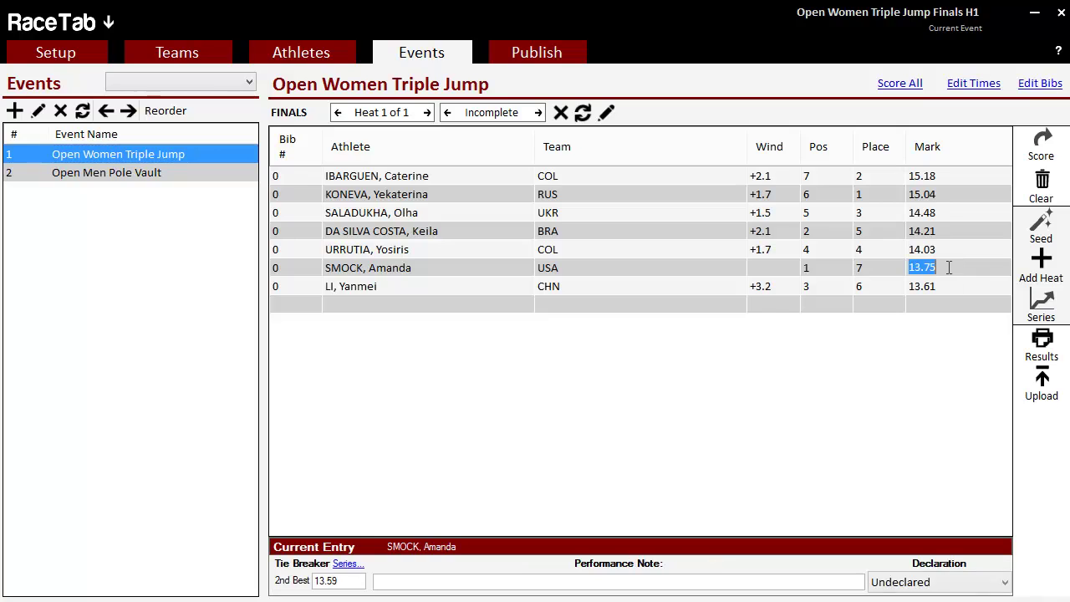
{"action": "left_click", "coordinate": [1050, 315]}
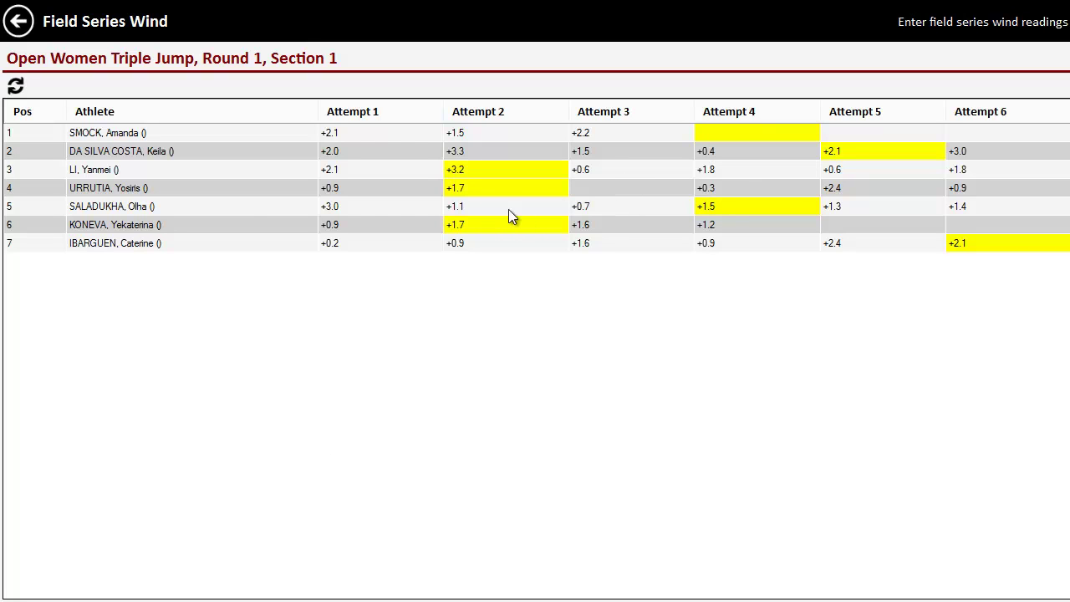
{"action": "left_click", "coordinate": [18, 31]}
{"action": "left_click", "coordinate": [18, 31]}
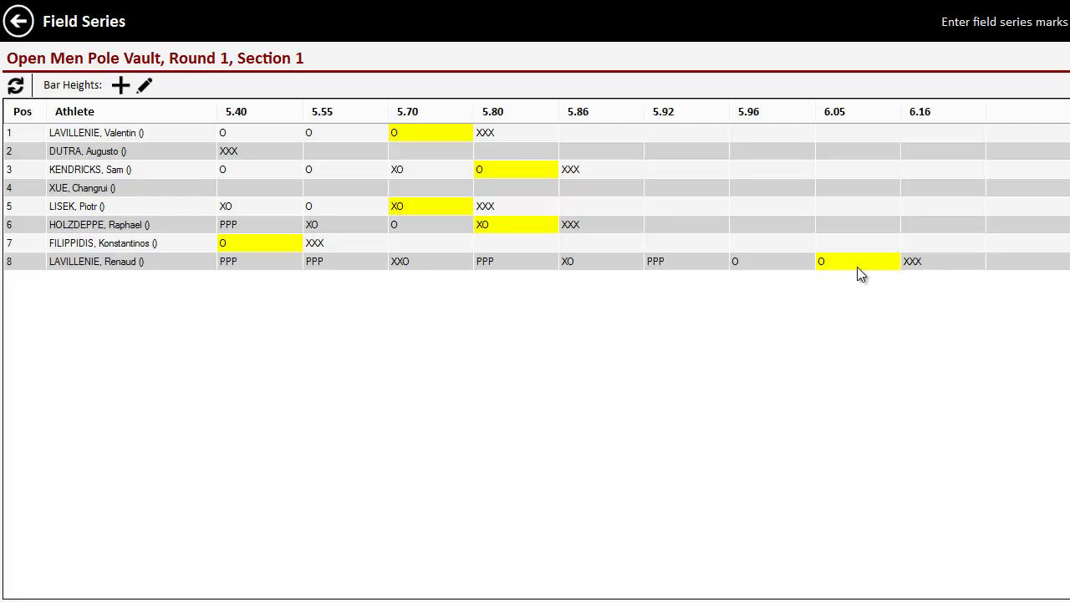
In the Open Men Pole Vault field series, change the position 7 athlete's result at 5.40 to XO.
{"action": "left_click", "coordinate": [393, 244]}
{"action": "left_click", "coordinate": [261, 241]}
{"action": "type", "text": "xo"}
{"action": "key", "text": "Return"}
Record P at 5.40 and XXX at 5.55 for the pole vaulter in position 4 and return to the event.
{"action": "left_click", "coordinate": [244, 189]}
{"action": "type", "text": "p"}
{"action": "type", "text": "xxx"}
{"action": "key", "text": "Tab"}
{"action": "left_click", "coordinate": [18, 21]}
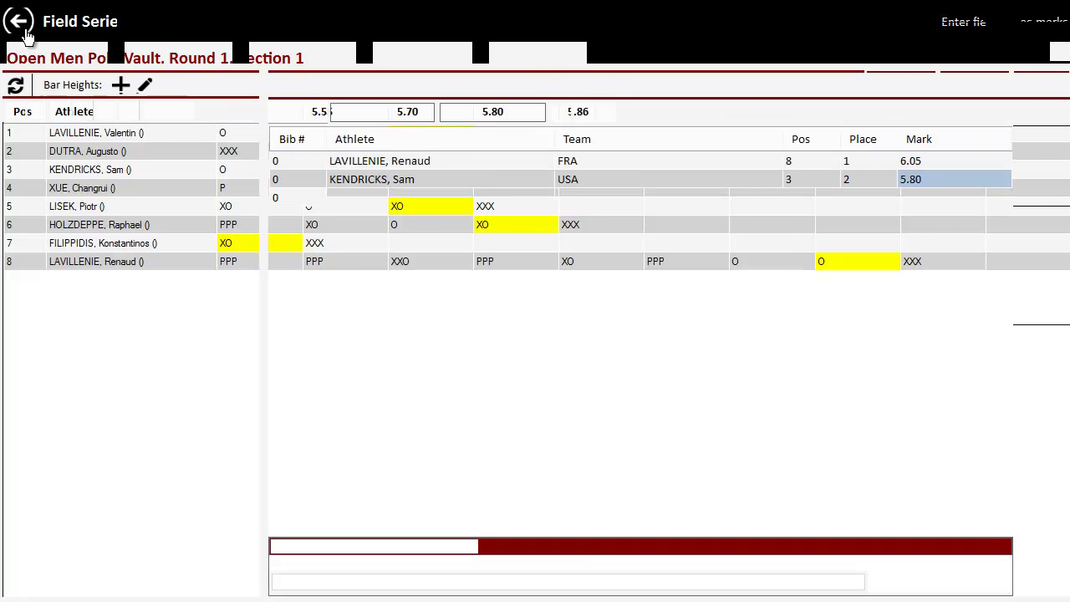
Generate the Open Men Pole Vault results report and customize it to show the field series.
{"action": "left_click", "coordinate": [1042, 345]}
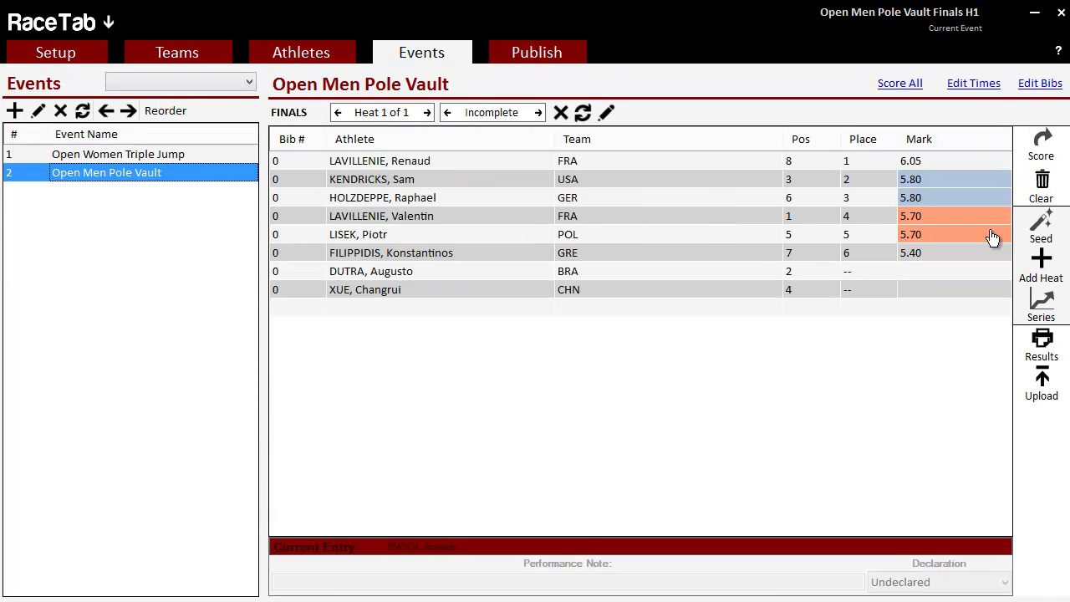
{"action": "left_click", "coordinate": [24, 21]}
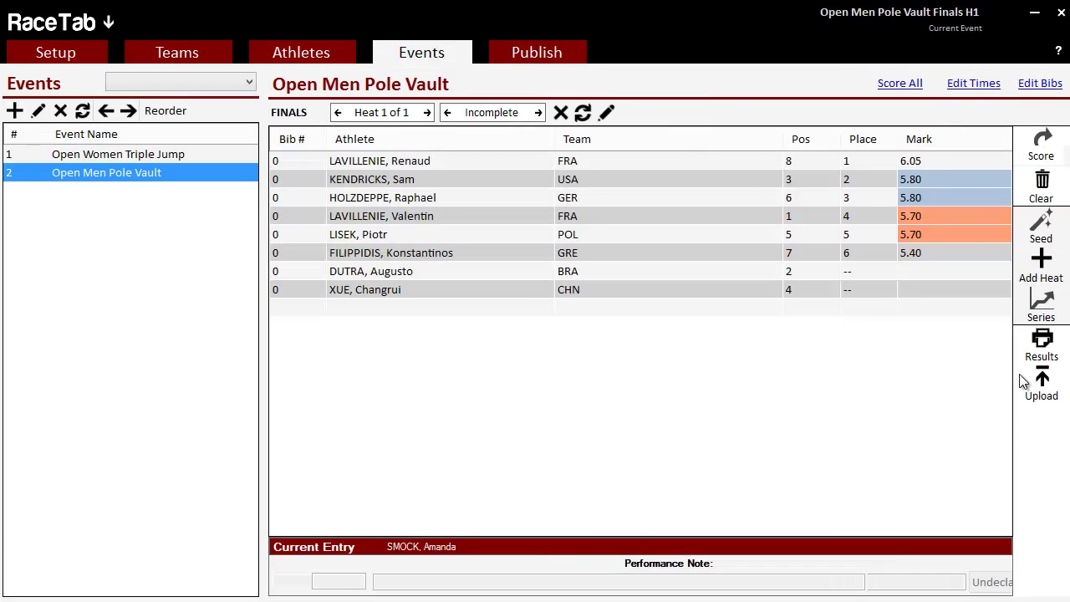
{"action": "left_click", "coordinate": [1042, 342]}
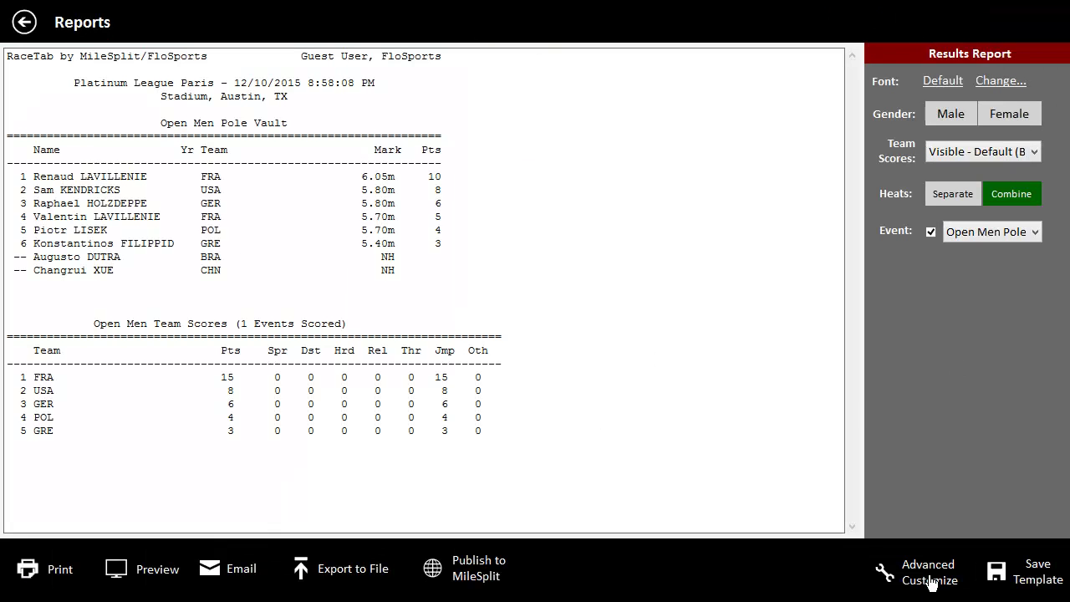
{"action": "left_click", "coordinate": [931, 583]}
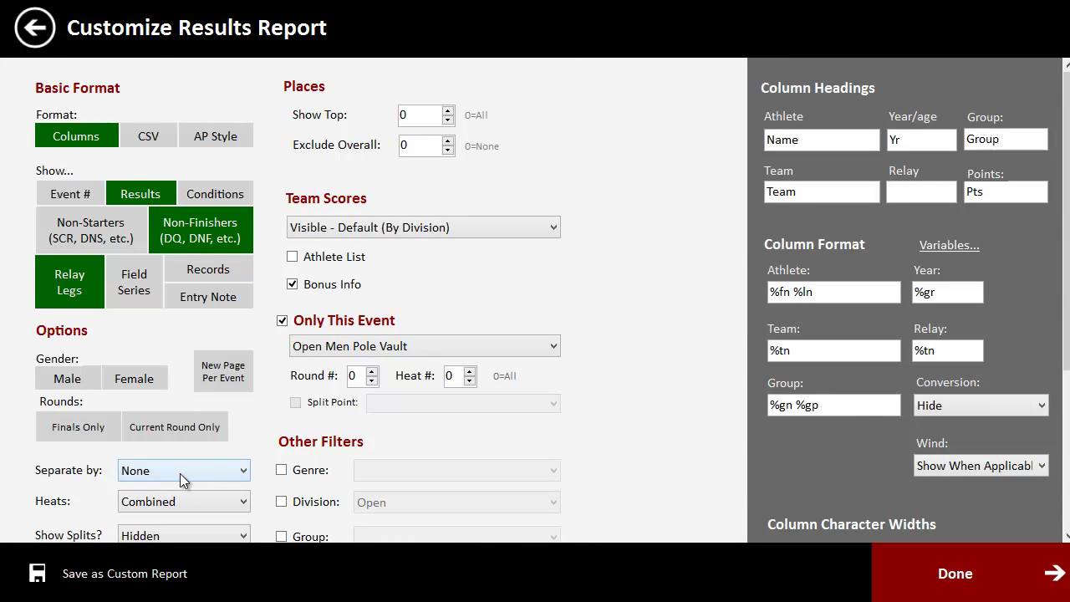
{"action": "left_click", "coordinate": [131, 304]}
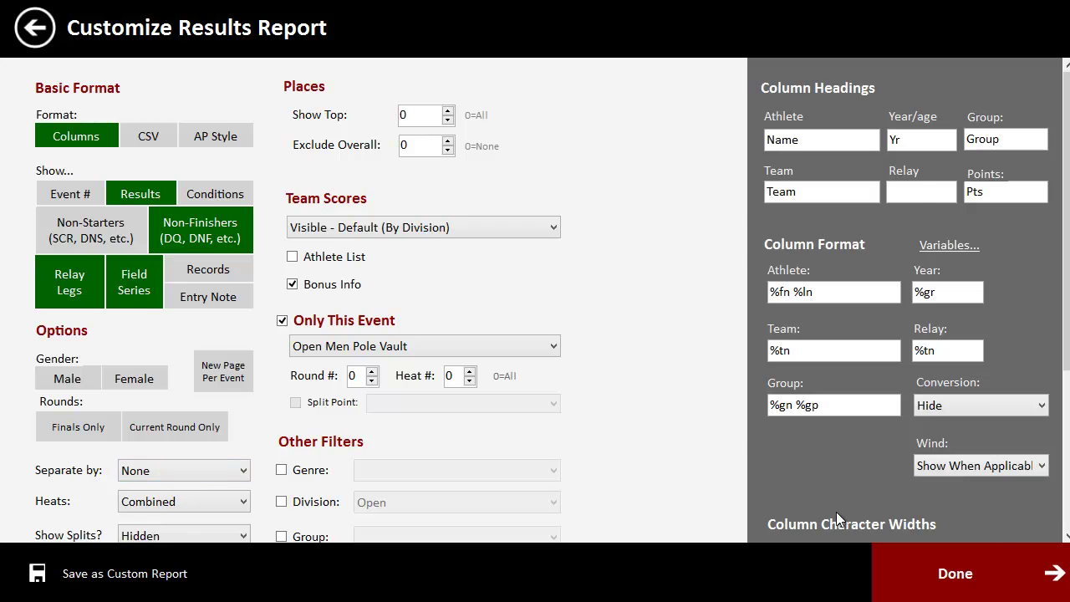
{"action": "left_click", "coordinate": [961, 568]}
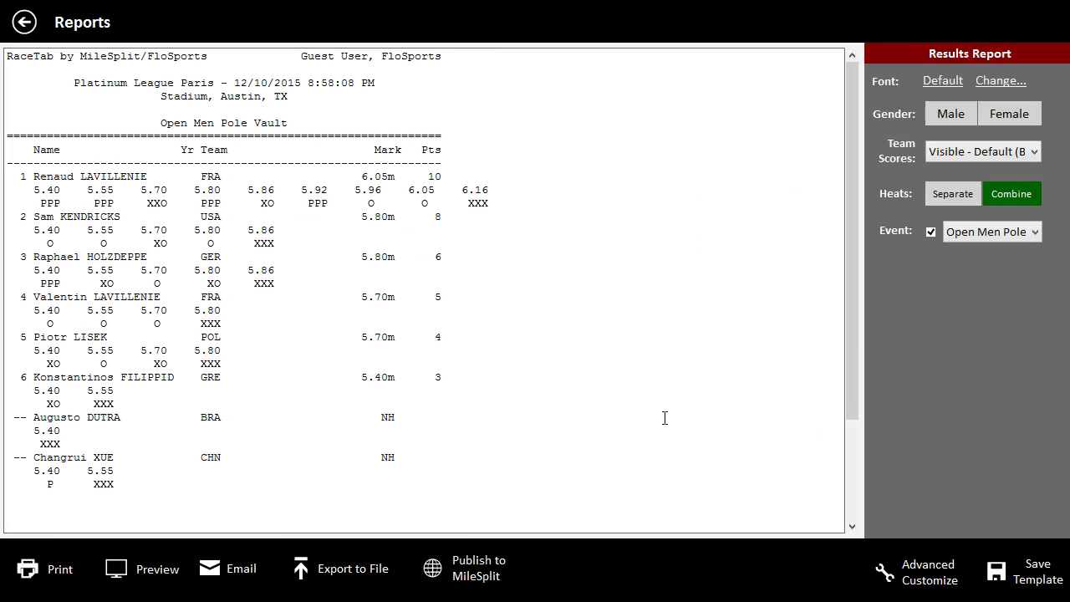